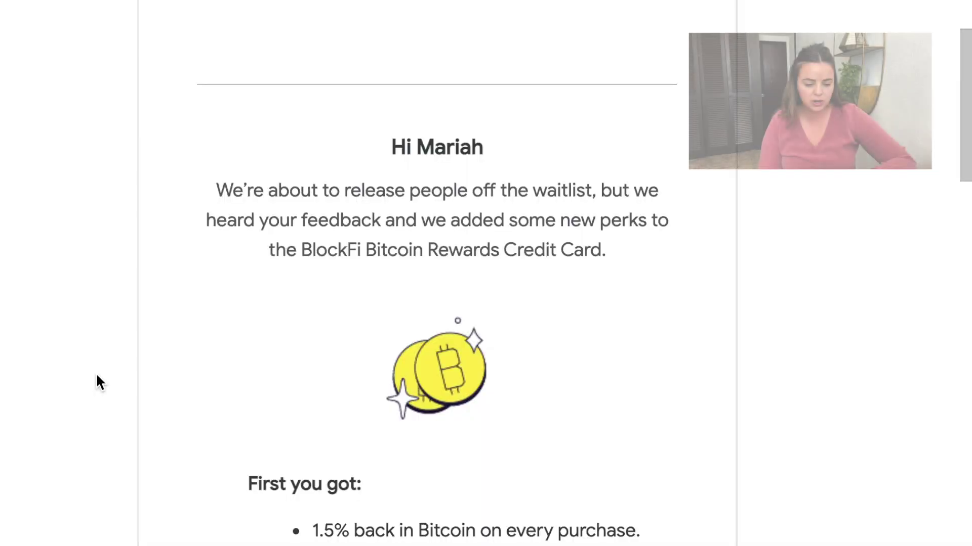
# Zoom the BTCUSD daily chart's time axis out to show more candles
pyautogui.scroll(-1, 99, 382)
pyautogui.scroll(-2, 98, 382)
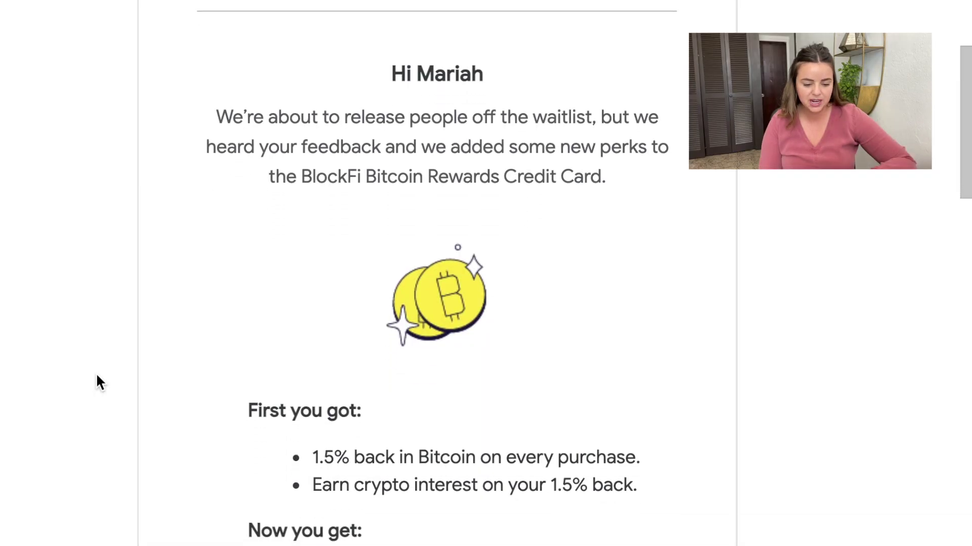
pyautogui.scroll(-1, 100, 383)
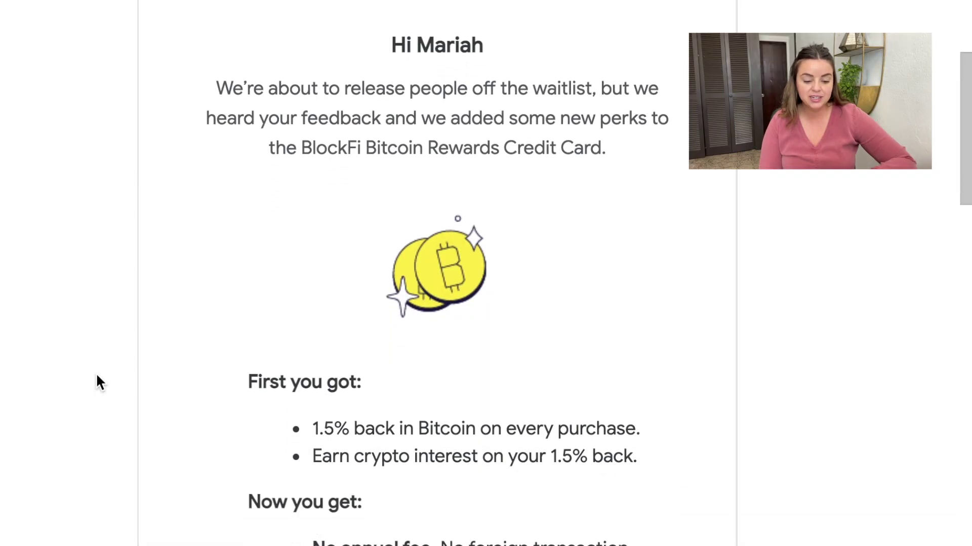
pyautogui.scroll(-2, 99, 382)
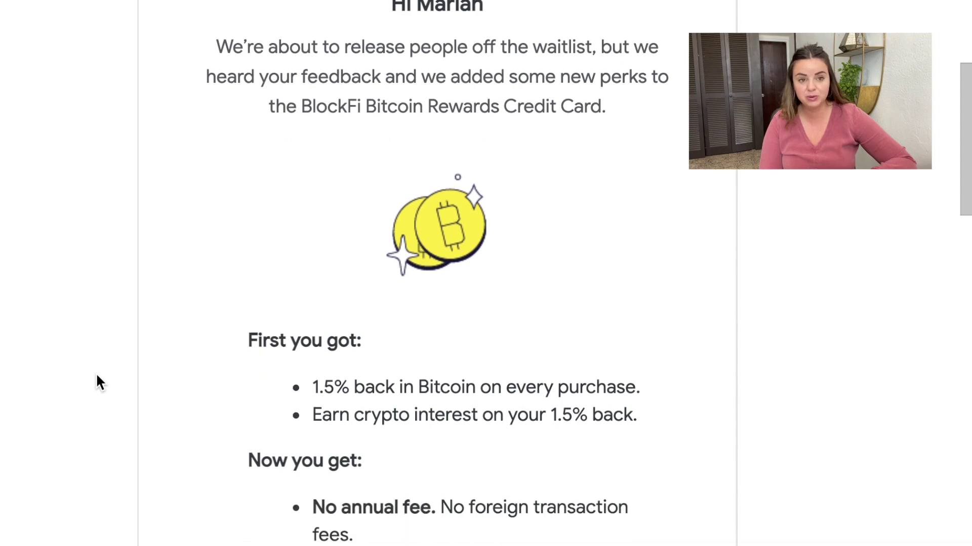
pyautogui.scroll(-12, 98, 382)
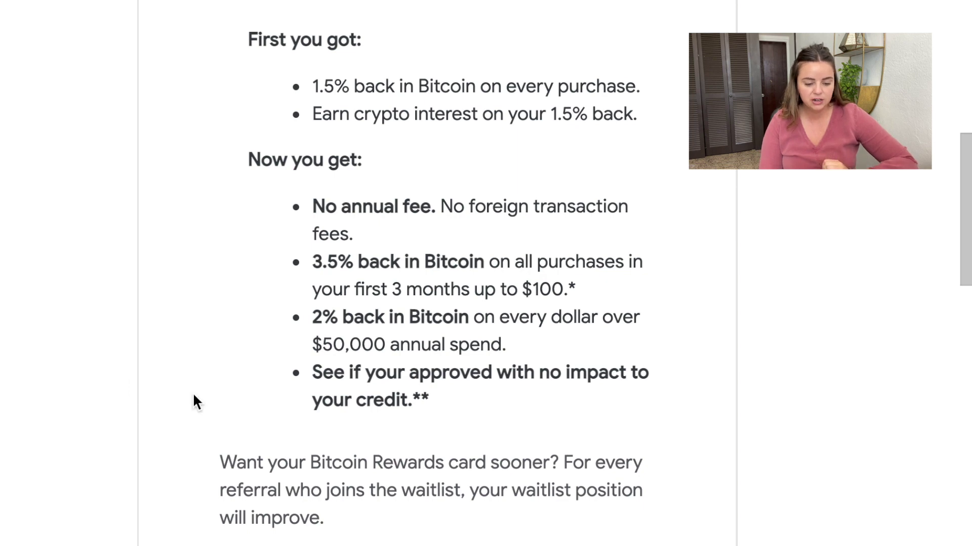
pyautogui.scroll(-1, 79, 331)
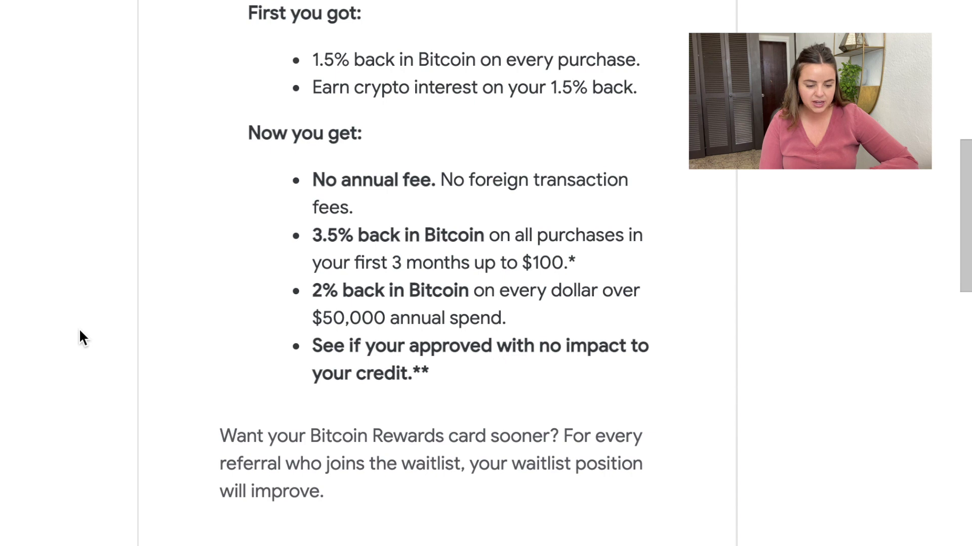
pyautogui.scroll(-2, 79, 331)
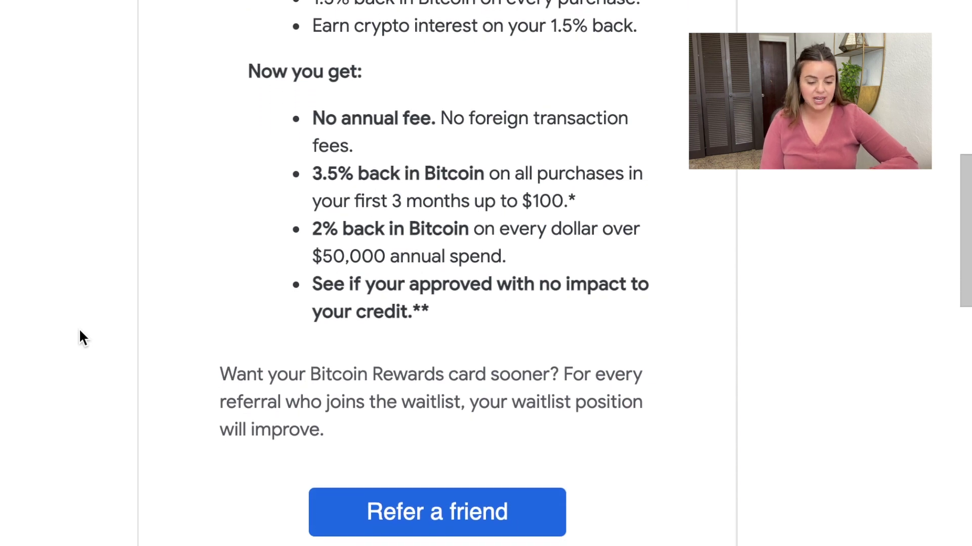
pyautogui.scroll(-2, 80, 331)
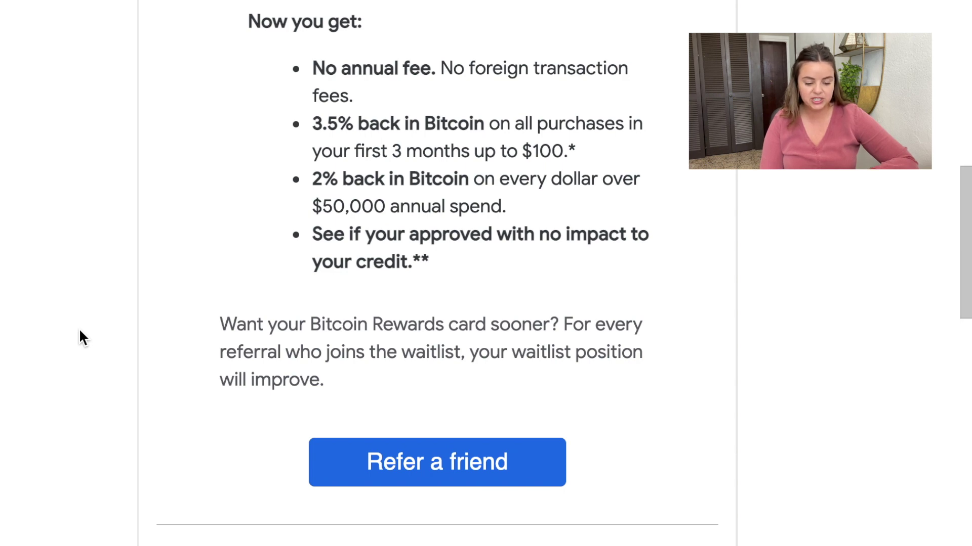
pyautogui.scroll(-2, 79, 331)
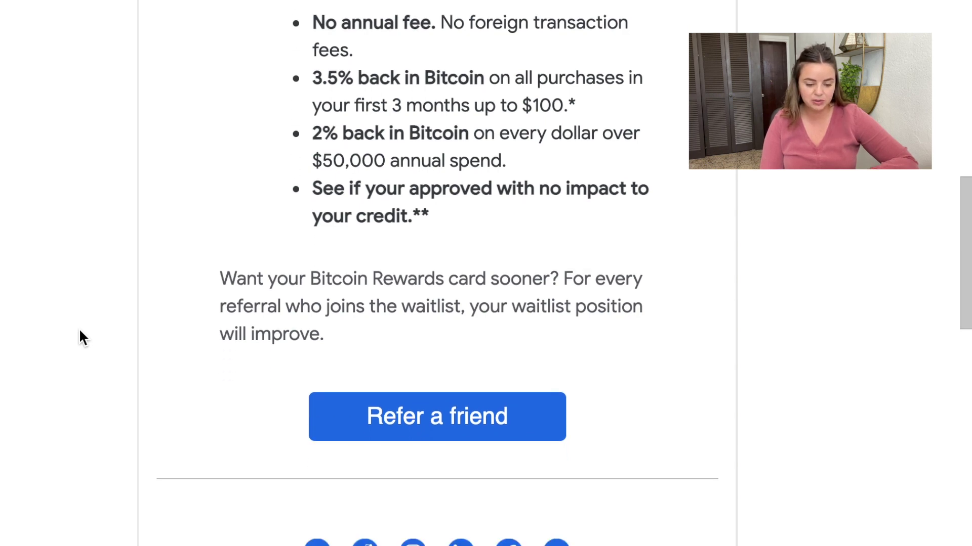
pyautogui.scroll(-1, 79, 332)
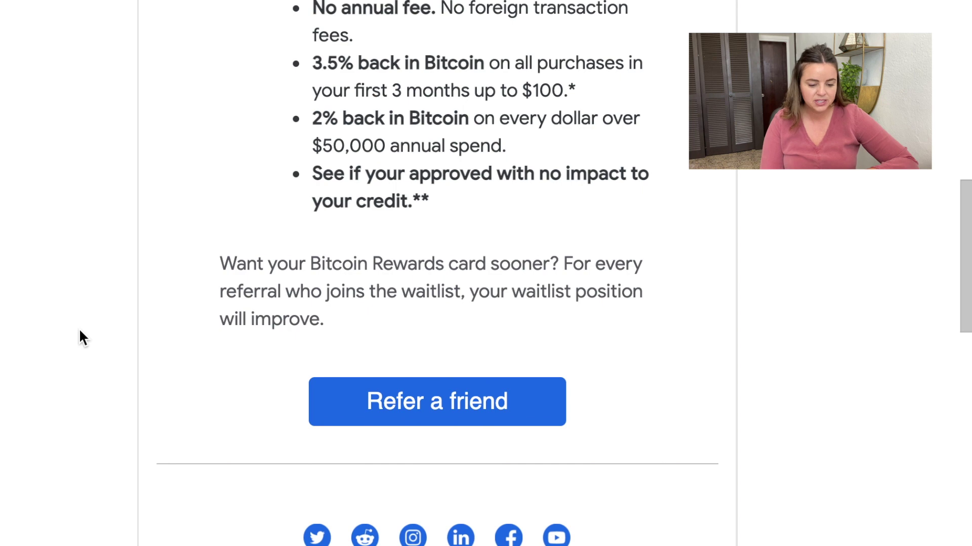
pyautogui.scroll(-2, 81, 338)
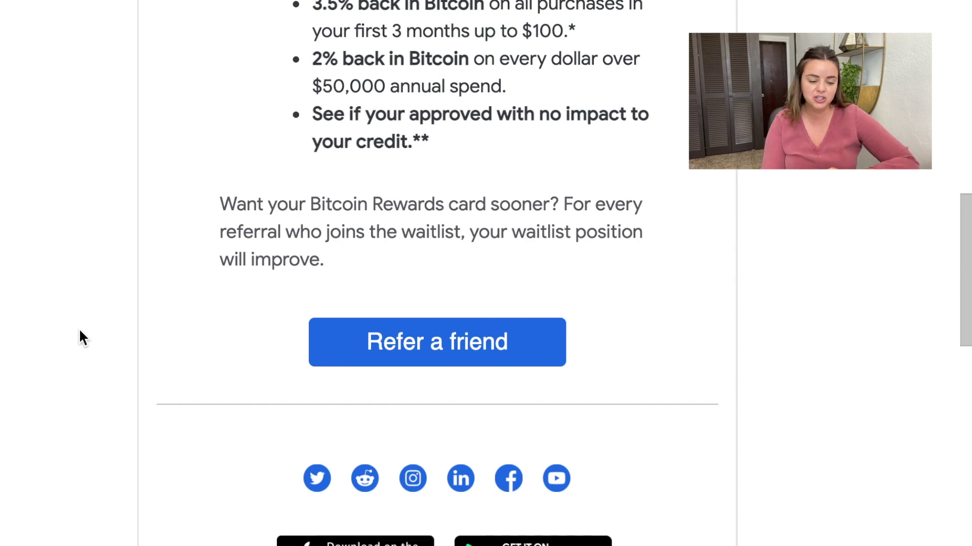
pyautogui.scroll(3, 79, 332)
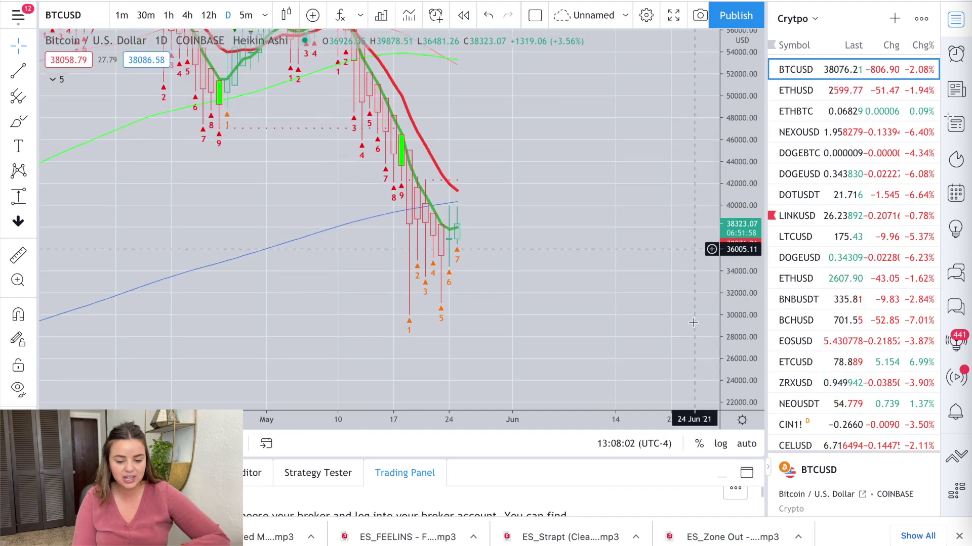
# Compress and pan the price scale to show a wider BTCUSD range, then switch to ETHUSD
pyautogui.moveTo(732, 202); pyautogui.dragTo(729, 127)
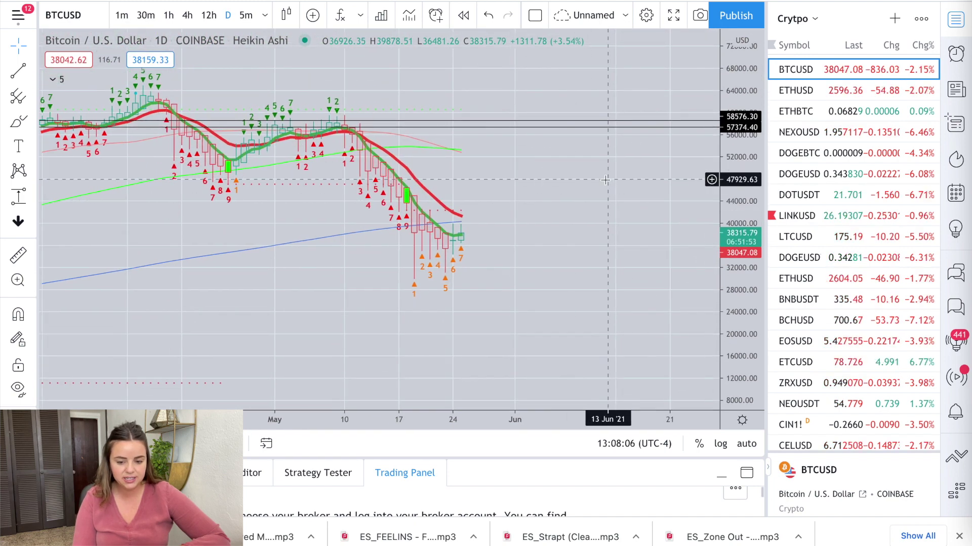
pyautogui.scroll(-1, 606, 179)
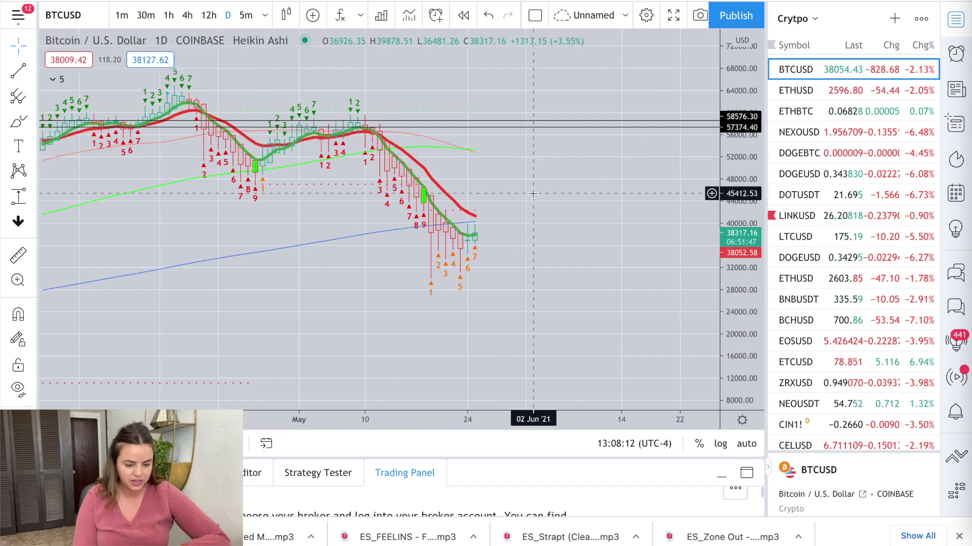
pyautogui.moveTo(532, 210); pyautogui.dragTo(533, 233)
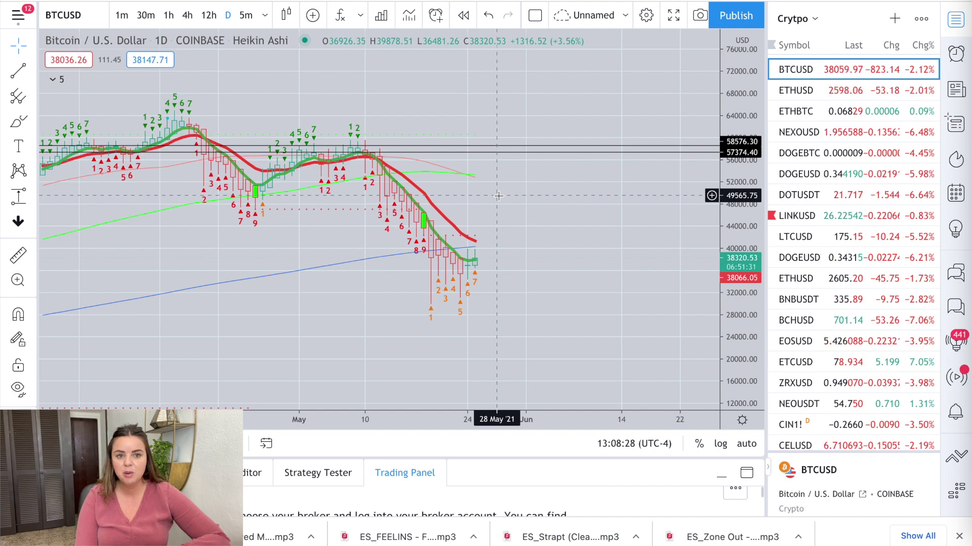
pyautogui.scroll(2, 499, 196)
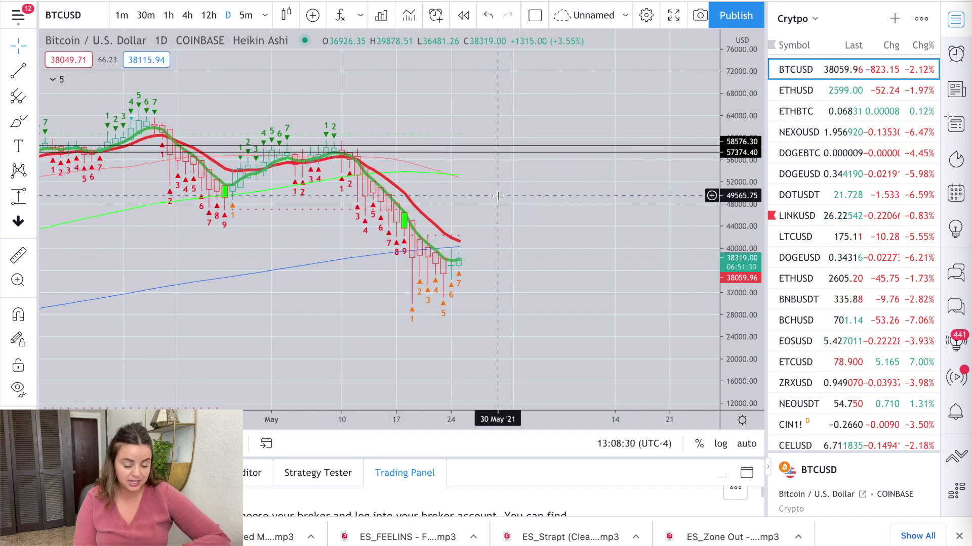
pyautogui.scroll(2, 559, 218)
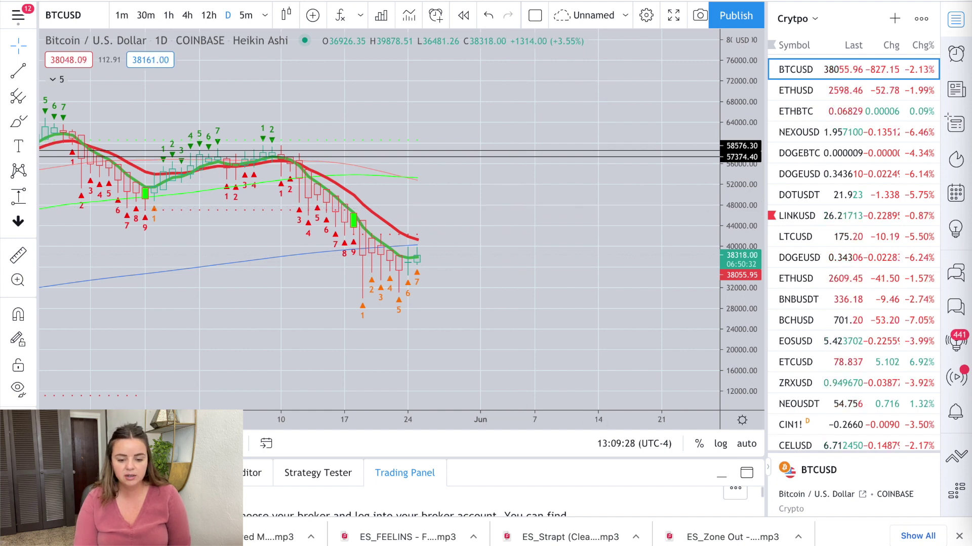
pyautogui.click(852, 89)
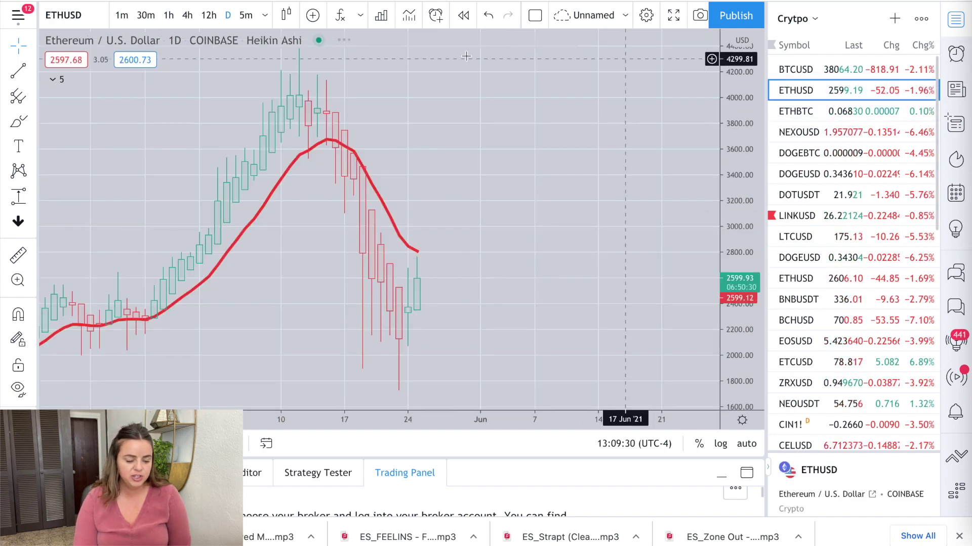
# Switch back to BTCUSD, try 12-hour candles, then settle on the 4-hour timeframe
pyautogui.click(888, 70)
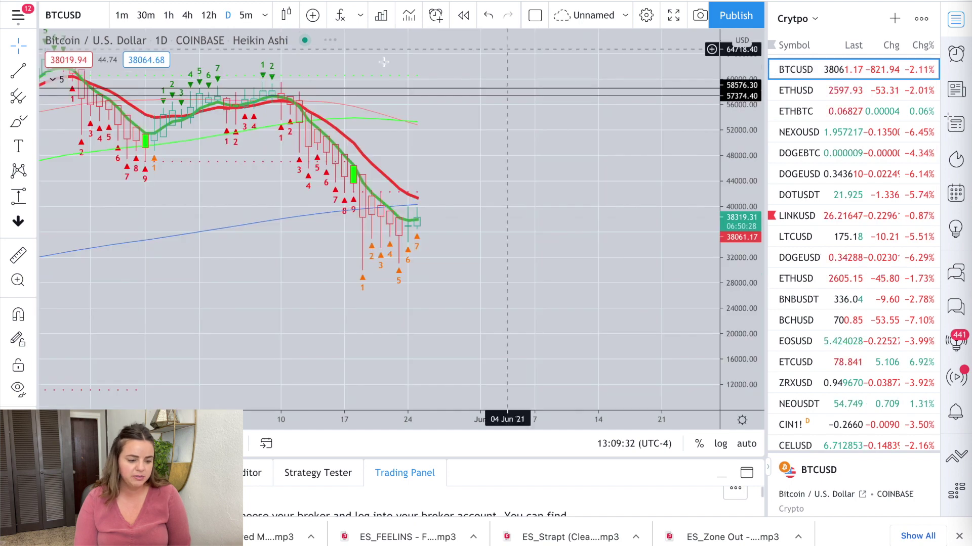
pyautogui.click(209, 15)
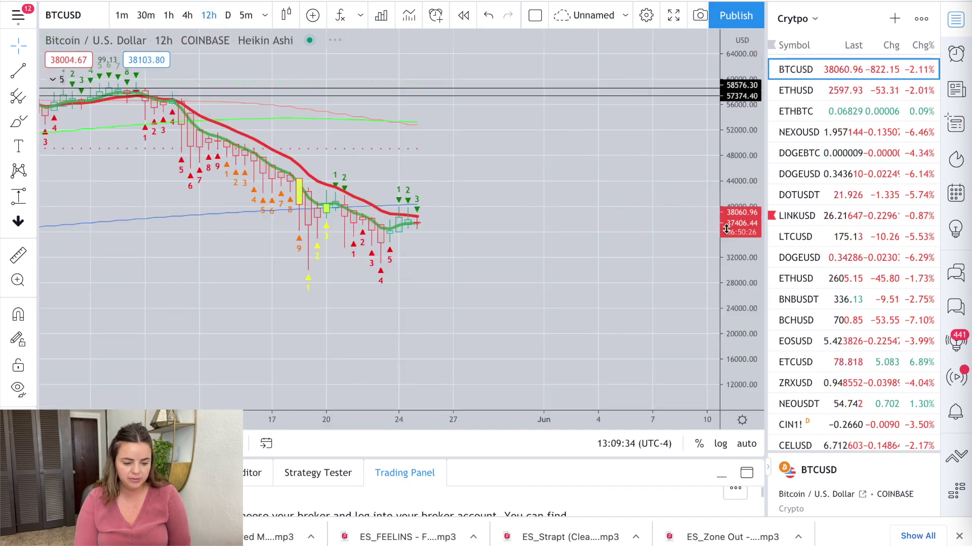
pyautogui.moveTo(726, 375); pyautogui.dragTo(725, 253)
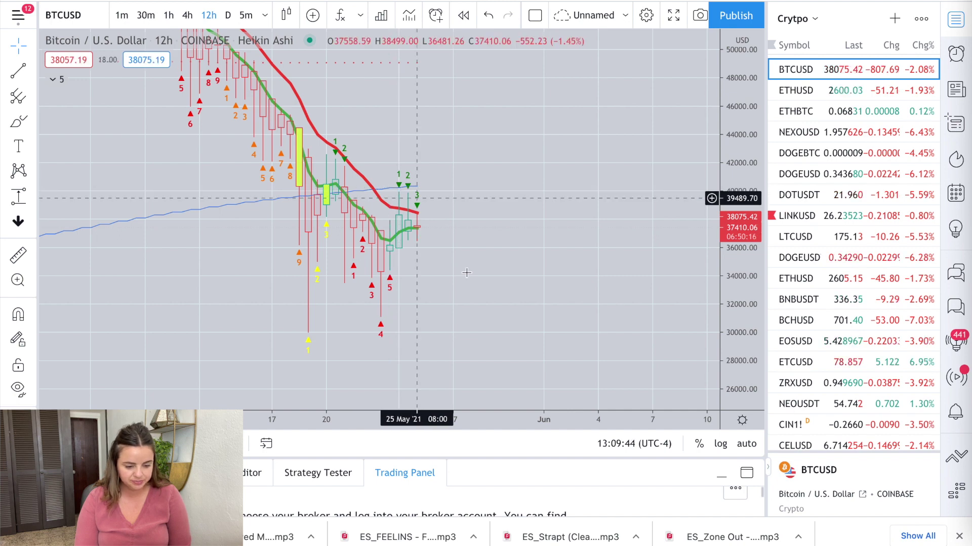
pyautogui.click(187, 15)
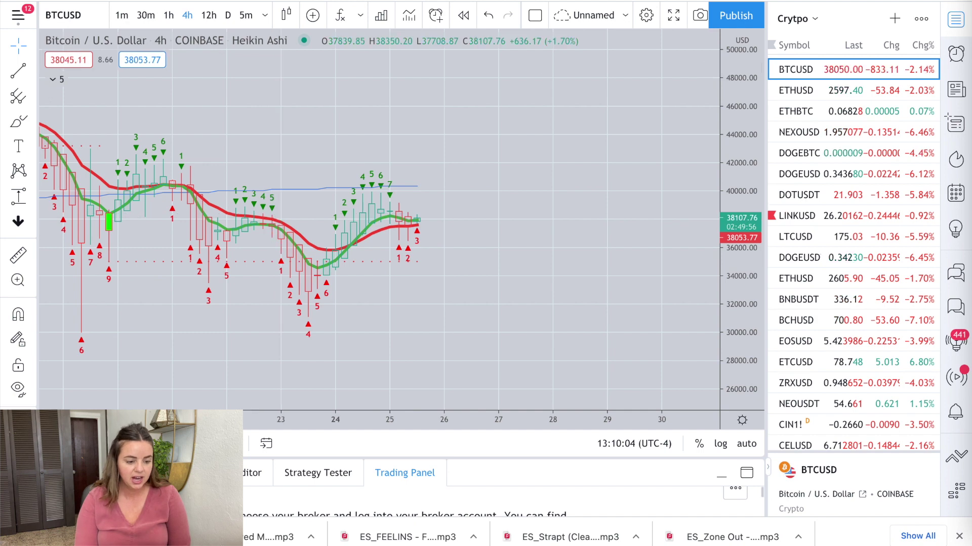
# View BTCUSD on daily candles with a compressed price scale, then 4-hour candles refitted
pyautogui.click(228, 15)
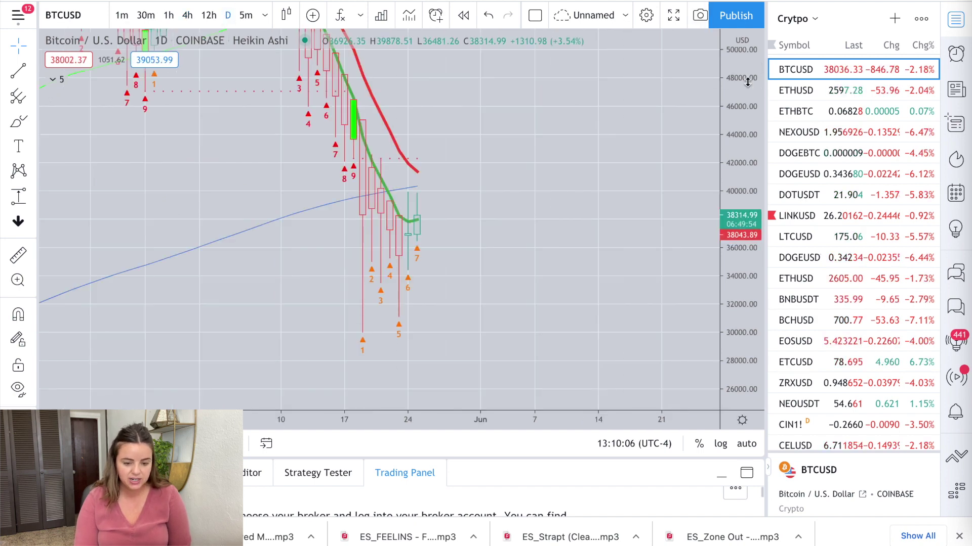
pyautogui.moveTo(724, 61); pyautogui.dragTo(727, 203)
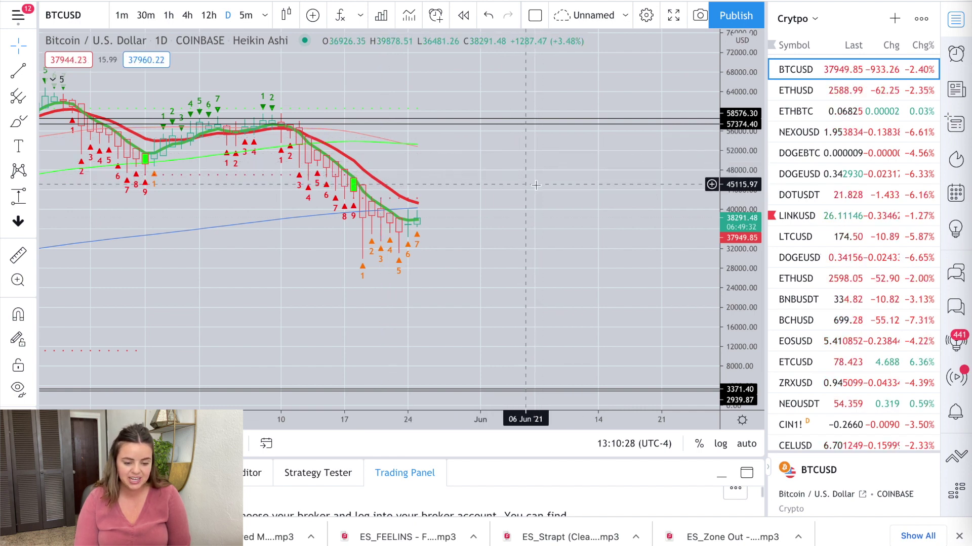
pyautogui.click(186, 15)
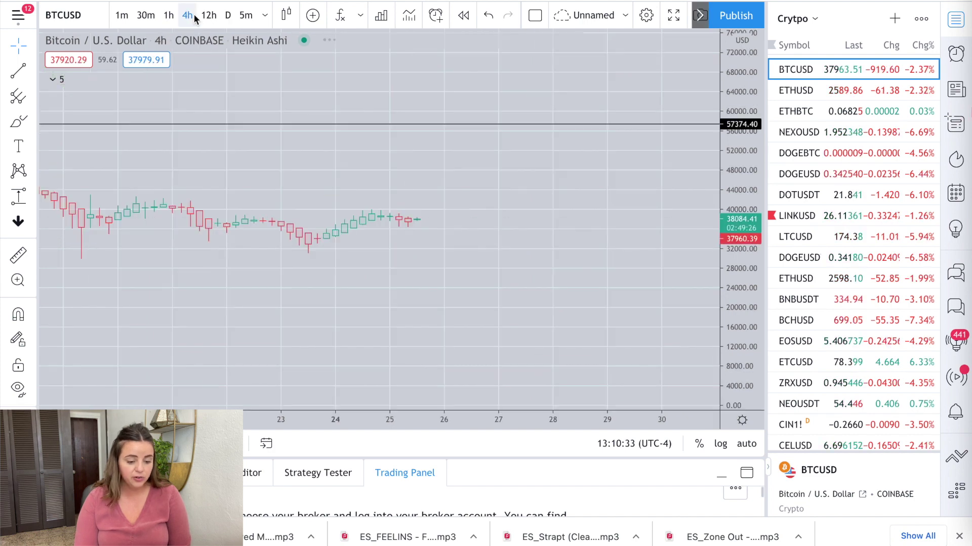
pyautogui.doubleClick(727, 372)
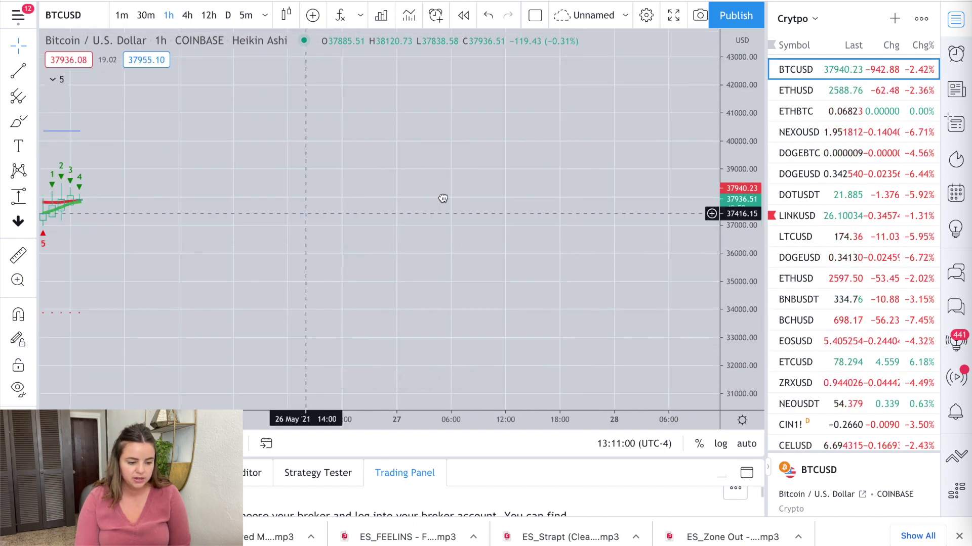
# Pan the BTCUSD chart back to the recent candles and stretch the price scale around them
pyautogui.moveTo(314, 276); pyautogui.dragTo(607, 263)
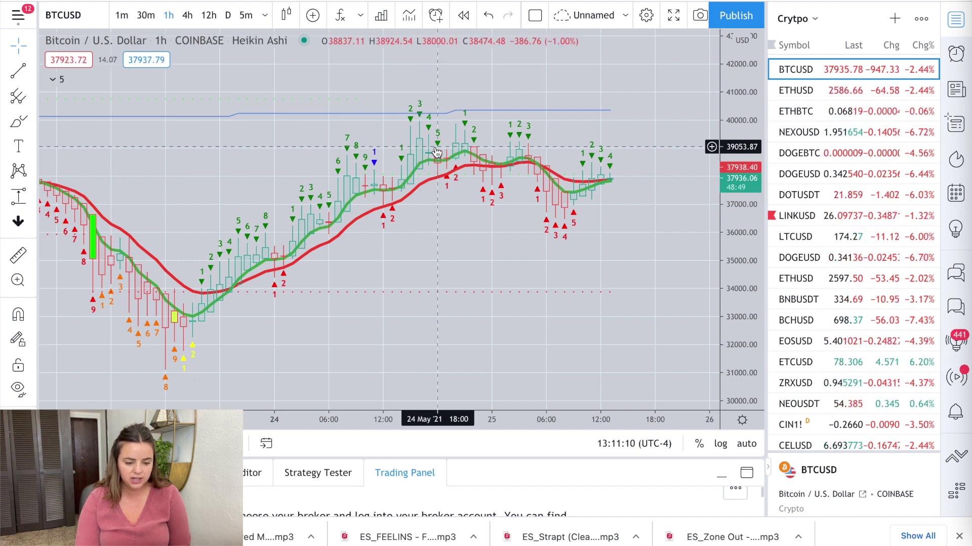
pyautogui.moveTo(579, 247); pyautogui.dragTo(509, 248)
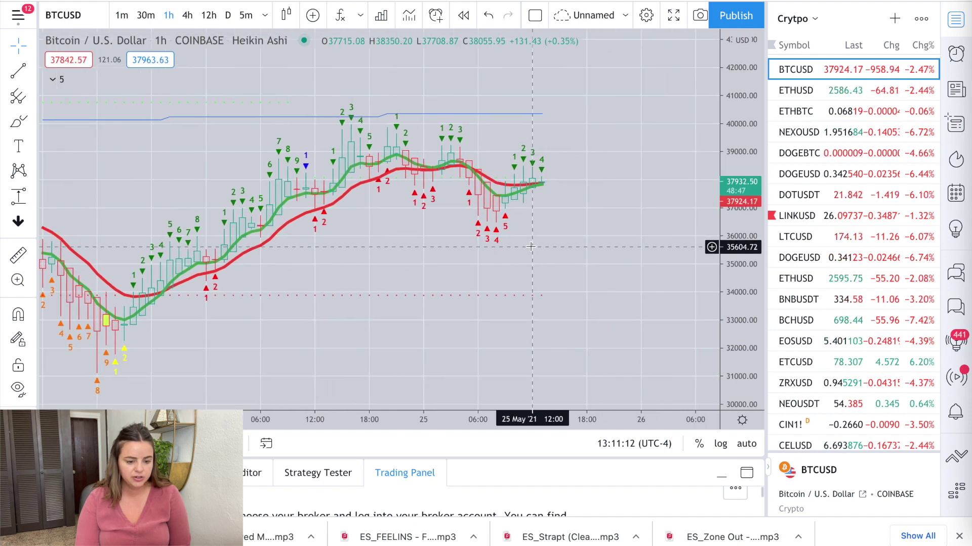
pyautogui.moveTo(577, 216); pyautogui.dragTo(473, 223)
pyautogui.moveTo(727, 253); pyautogui.dragTo(724, 233)
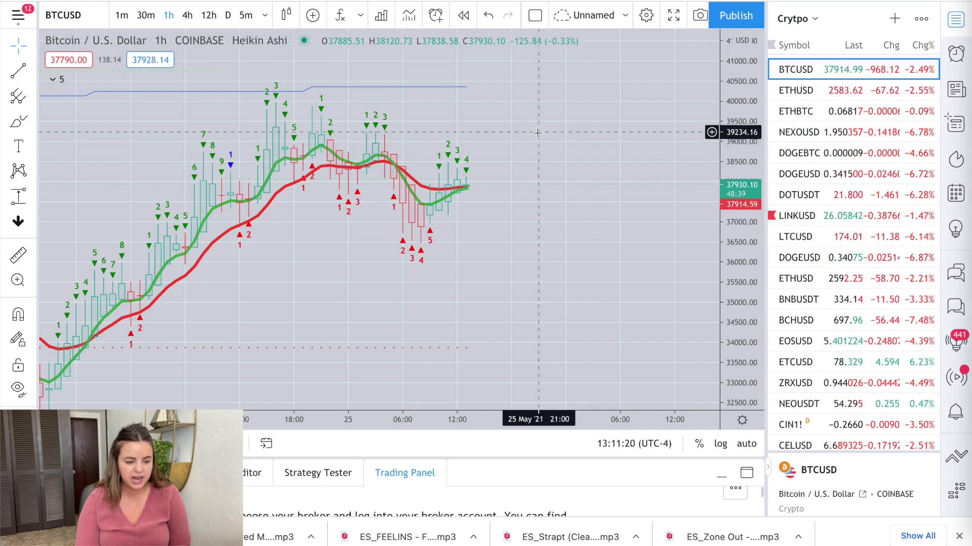
# Switch the chart to 30-minute candles and zoom out
pyautogui.click(146, 16)
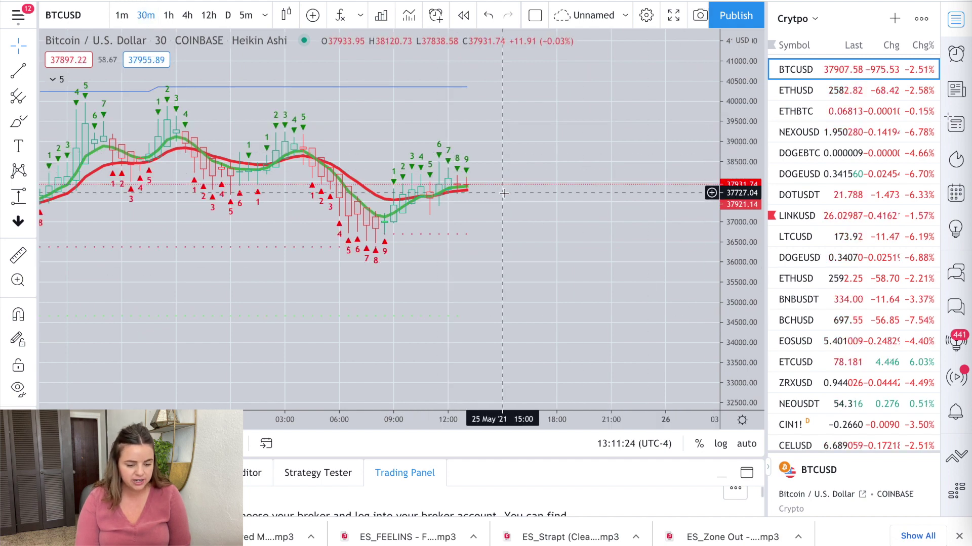
pyautogui.scroll(-2, 419, 121)
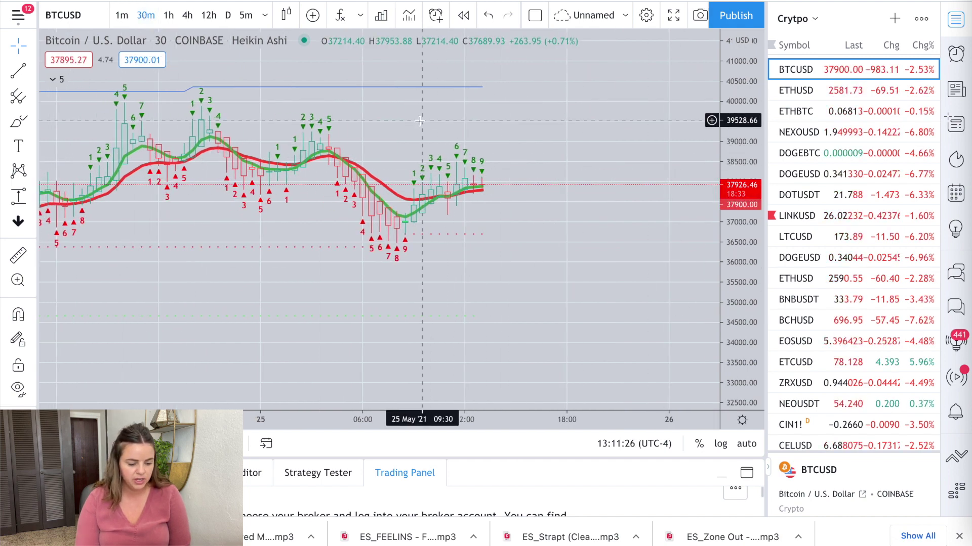
pyautogui.scroll(-3, 419, 120)
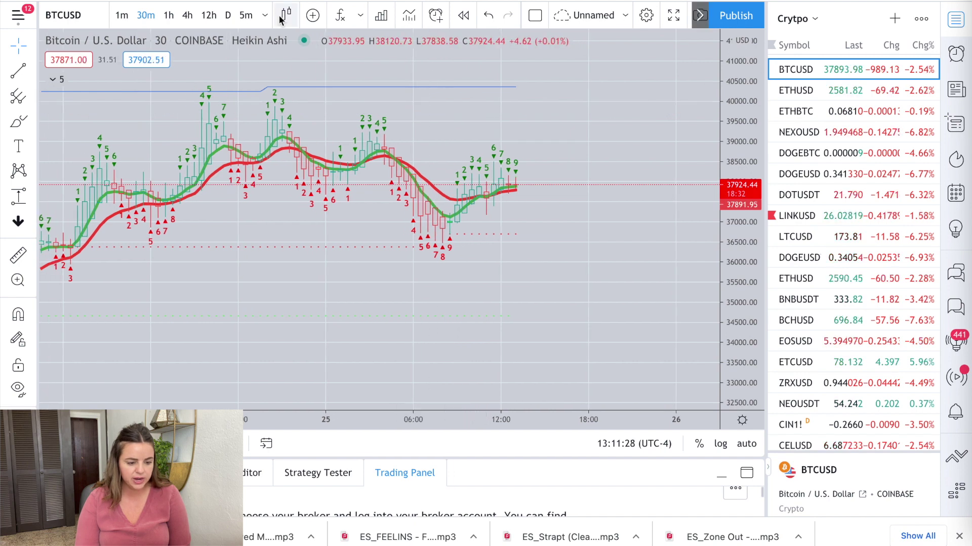
# Switch to 4-hour candles and widen the price range to about 26000–50000
pyautogui.click(190, 20)
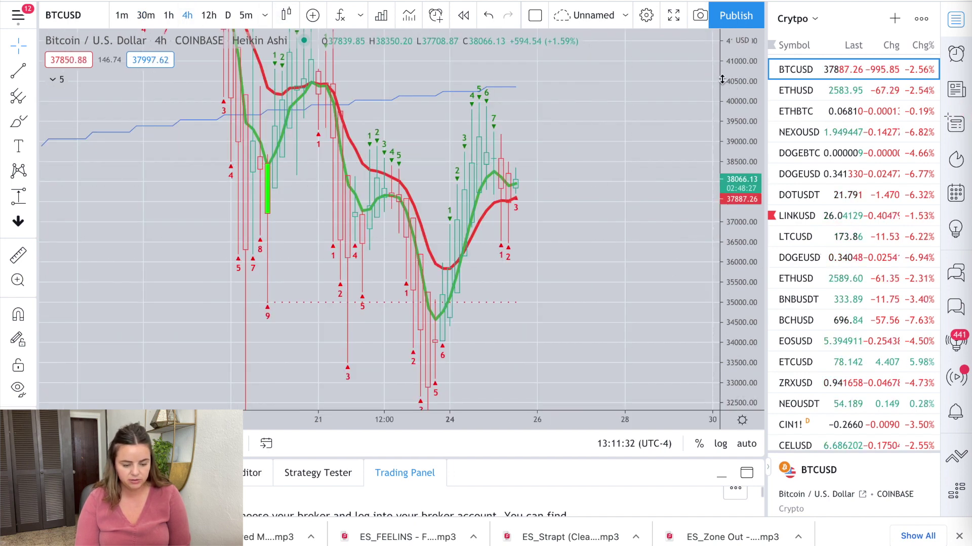
pyautogui.moveTo(722, 80); pyautogui.dragTo(724, 273)
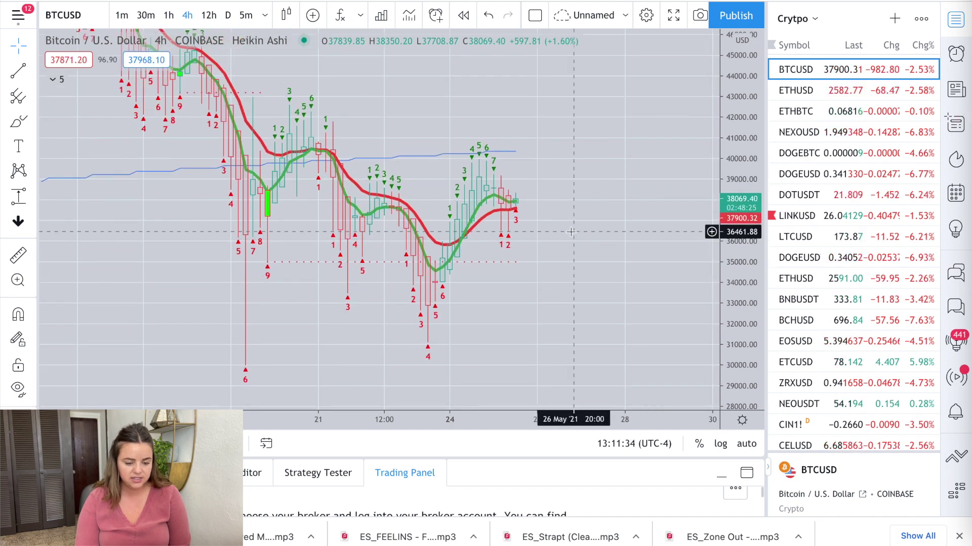
pyautogui.hscroll(3, 511, 180)
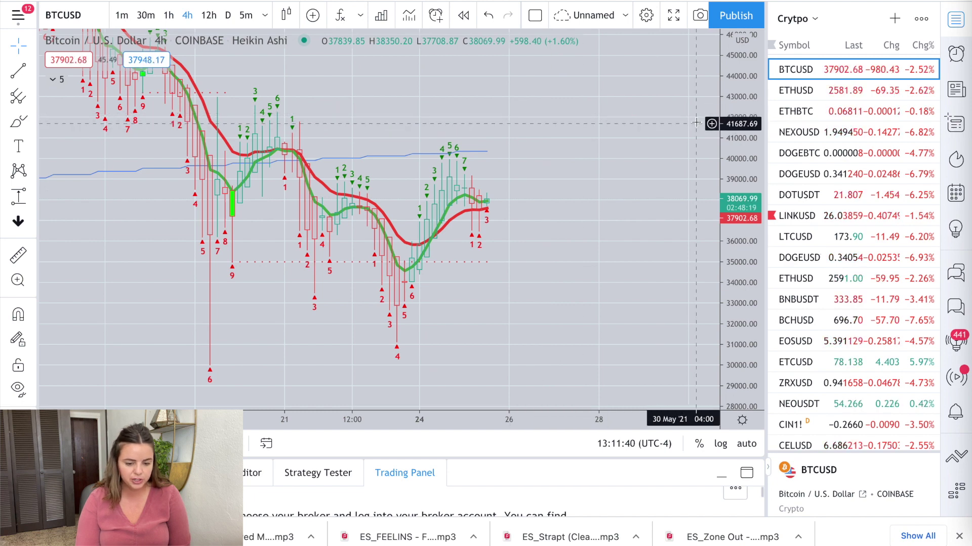
pyautogui.moveTo(724, 124); pyautogui.dragTo(703, 233)
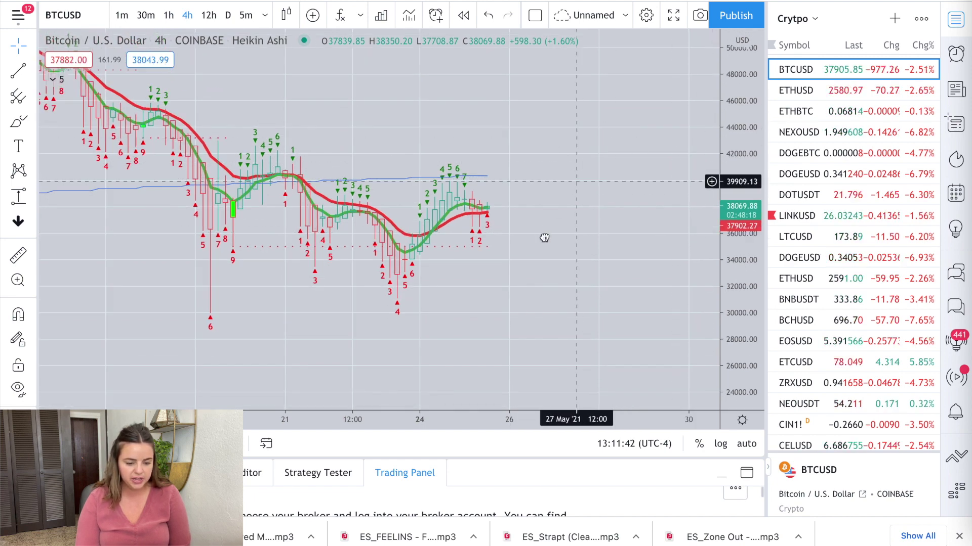
# Pan the candles down and left, then bring up the timeframe list
pyautogui.moveTo(542, 238); pyautogui.dragTo(475, 336)
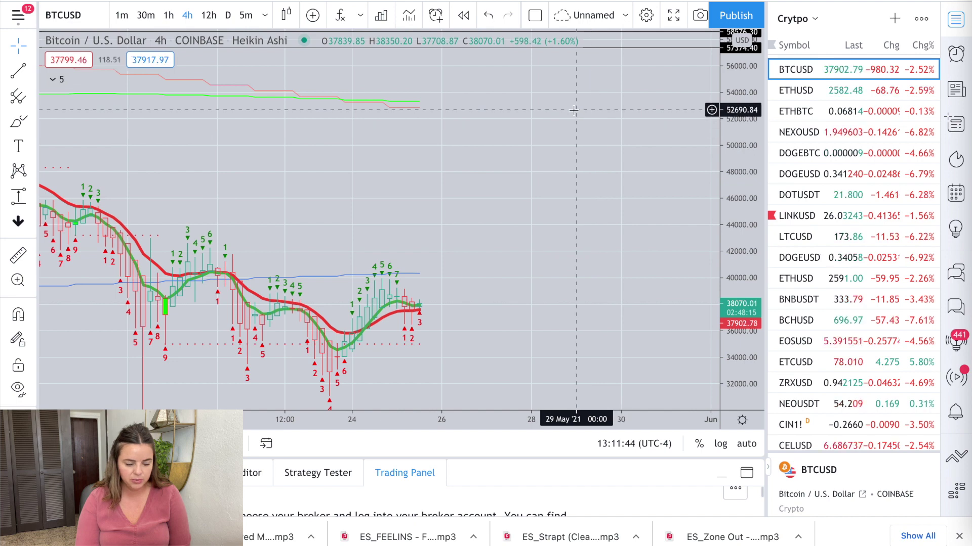
pyautogui.moveTo(579, 157); pyautogui.dragTo(458, 147)
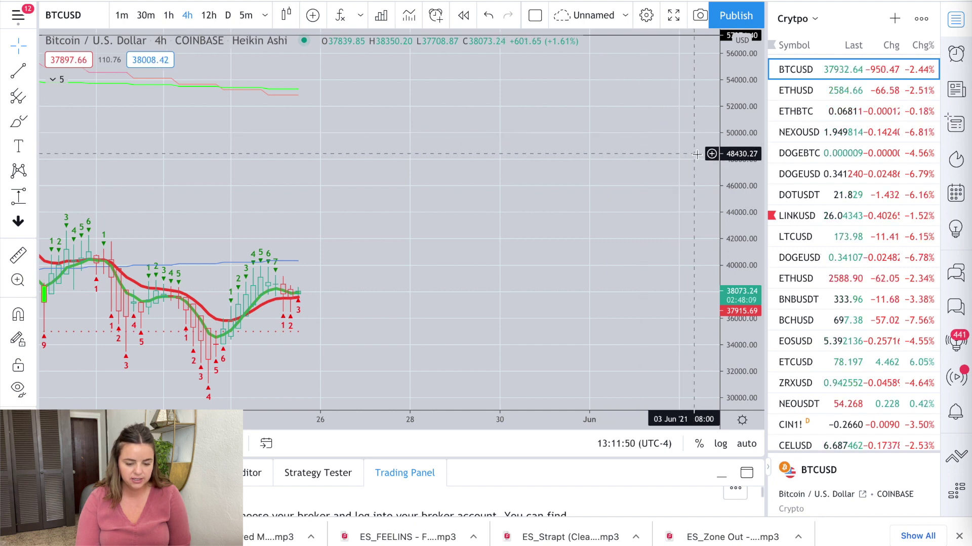
pyautogui.moveTo(696, 154); pyautogui.dragTo(681, 155)
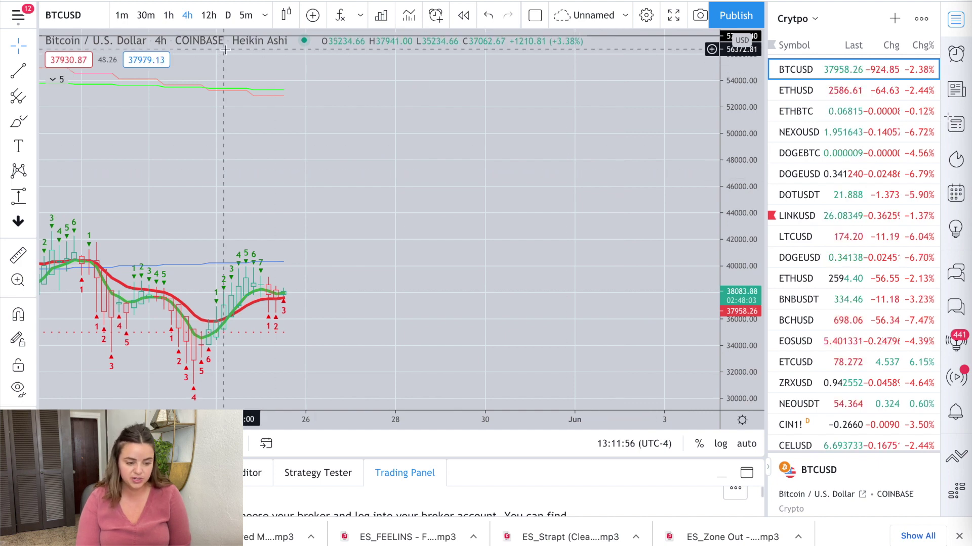
pyautogui.click(265, 15)
# Choose 5-minute candles for BTCUSD, then switch the symbol to ETHUSD
pyautogui.click(246, 15)
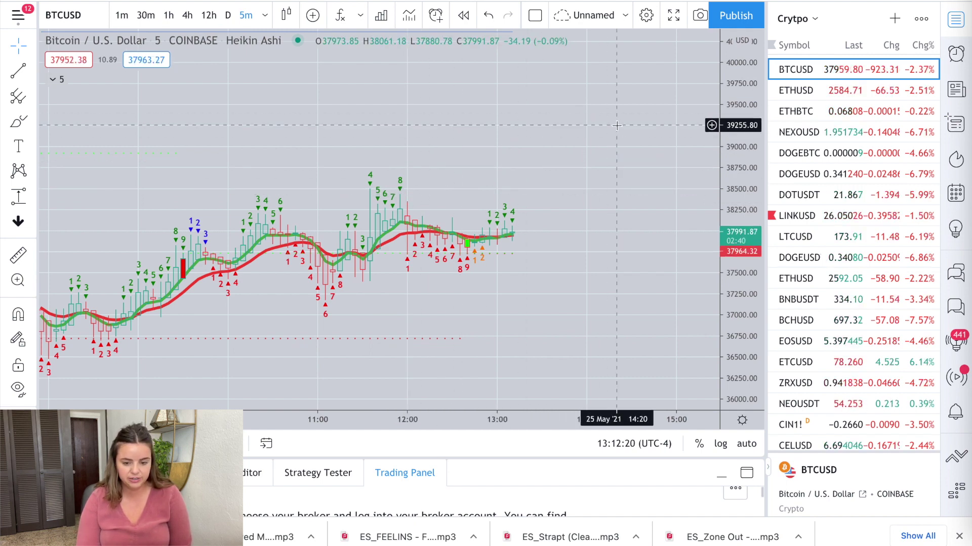
pyautogui.click(842, 91)
# Put ETHUSD on daily candles and squash the price scale to span roughly 500–4500
pyautogui.click(228, 16)
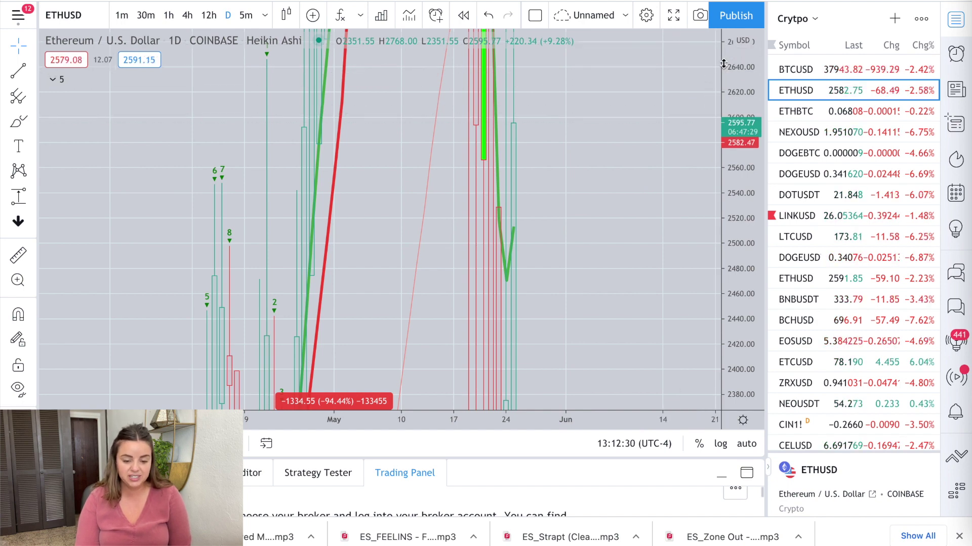
pyautogui.moveTo(724, 63); pyautogui.dragTo(731, 121)
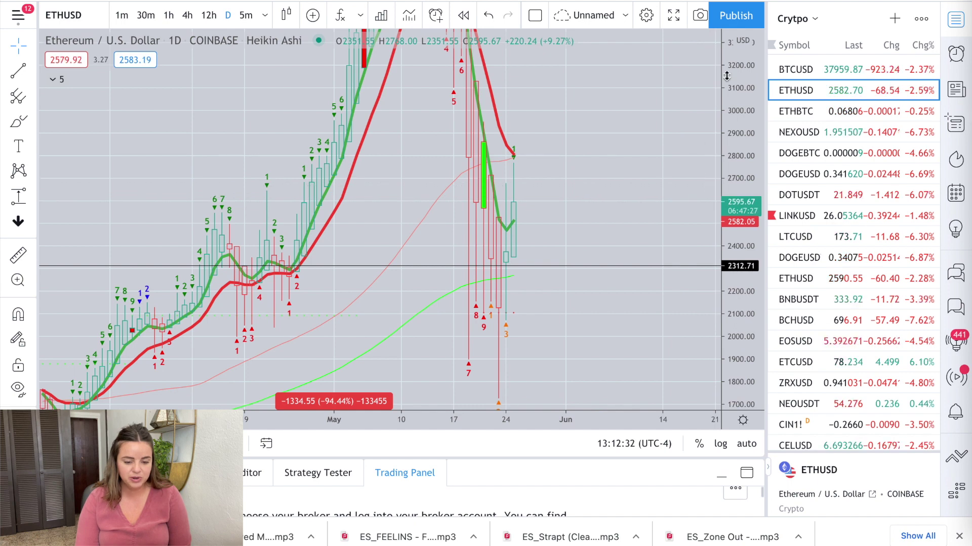
pyautogui.moveTo(726, 76); pyautogui.dragTo(718, 244)
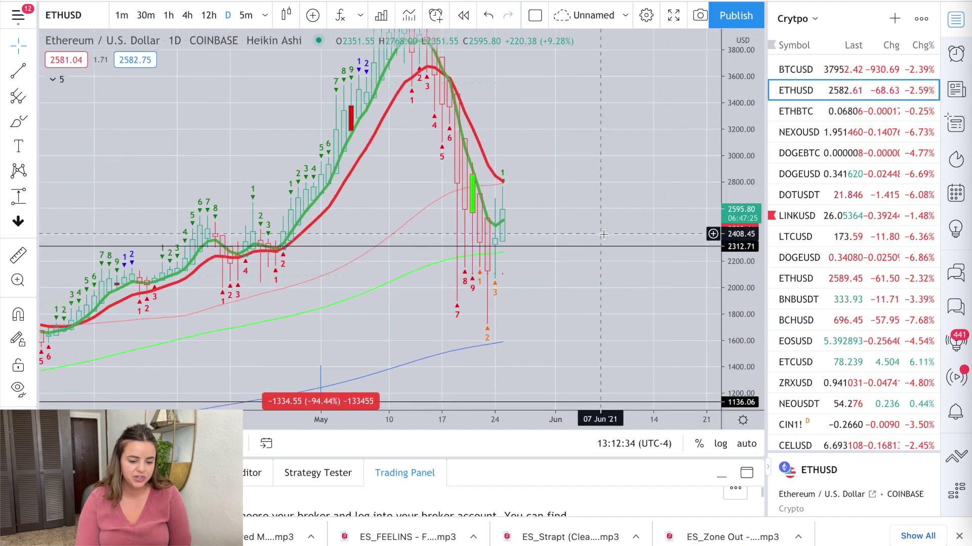
pyautogui.moveTo(603, 234); pyautogui.dragTo(588, 231)
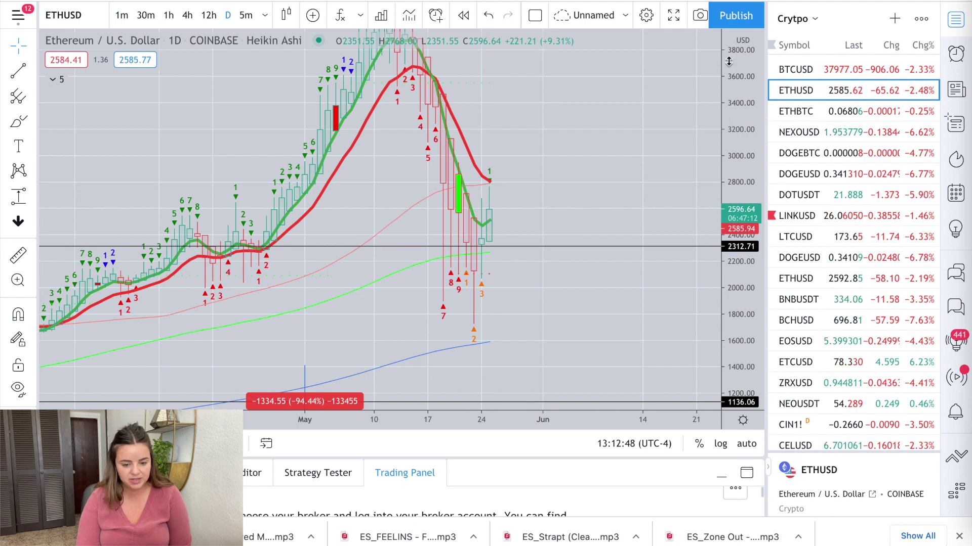
pyautogui.moveTo(729, 61); pyautogui.dragTo(696, 205)
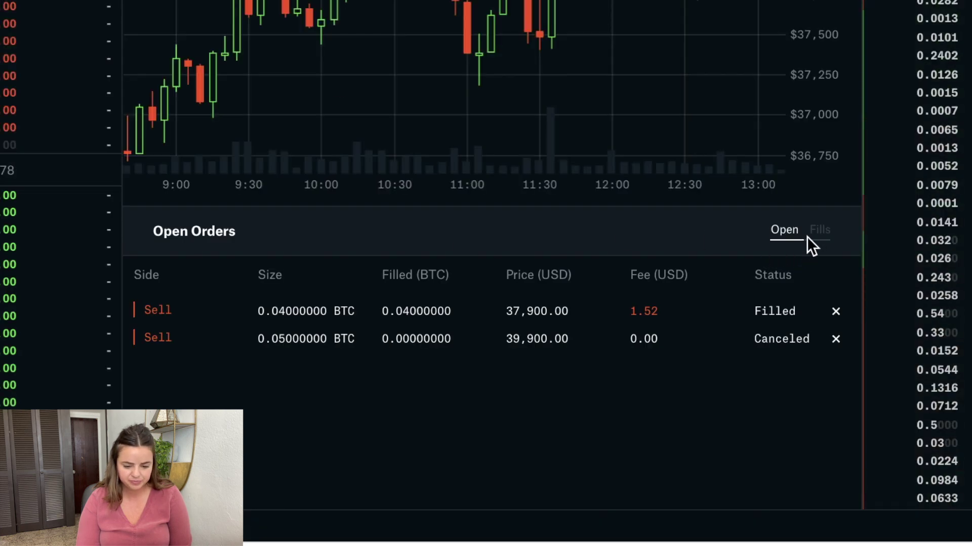
# Show the Fills list in Coinbase Pro to review completed ETH sells at 2,605
pyautogui.click(818, 231)
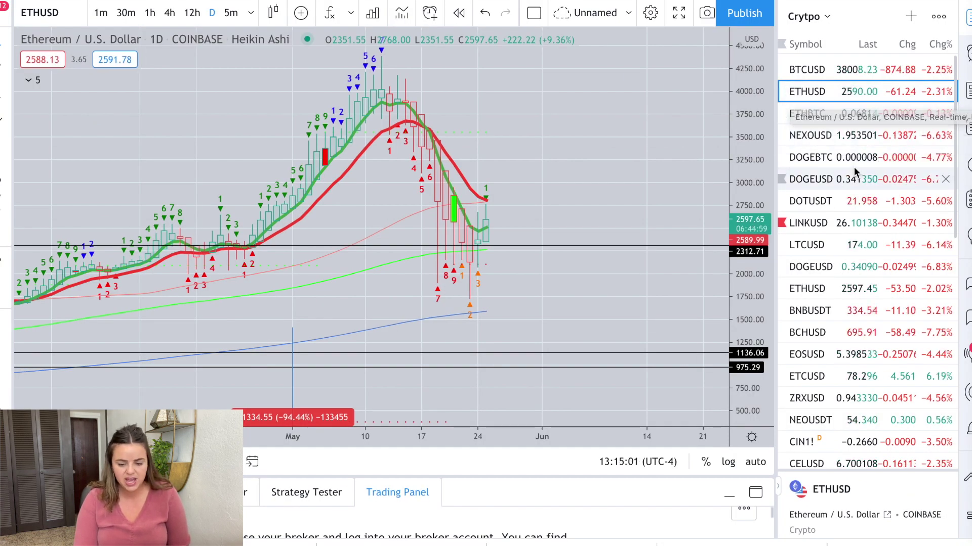
# Scroll through the watchlist and pick the BTCUSD row
pyautogui.scroll(-3, 854, 167)
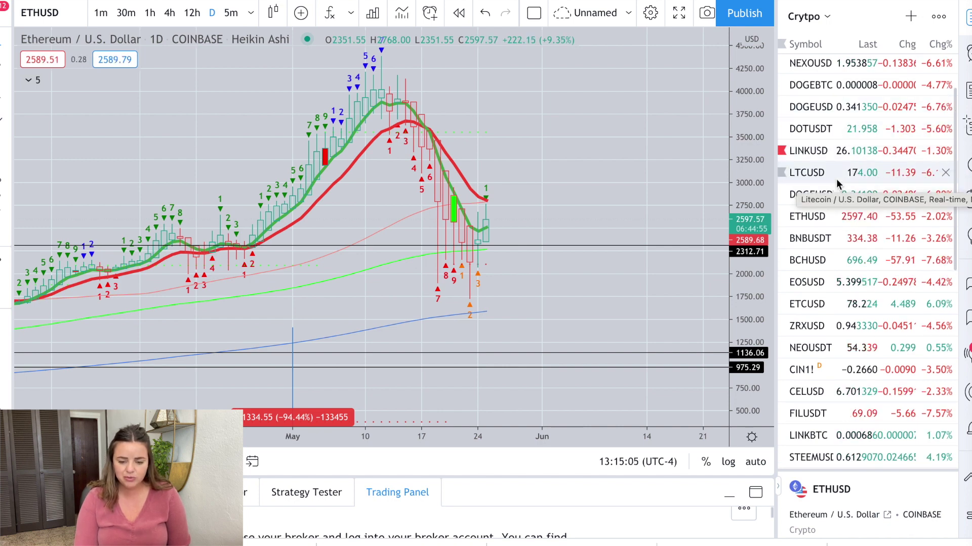
pyautogui.scroll(-5, 837, 184)
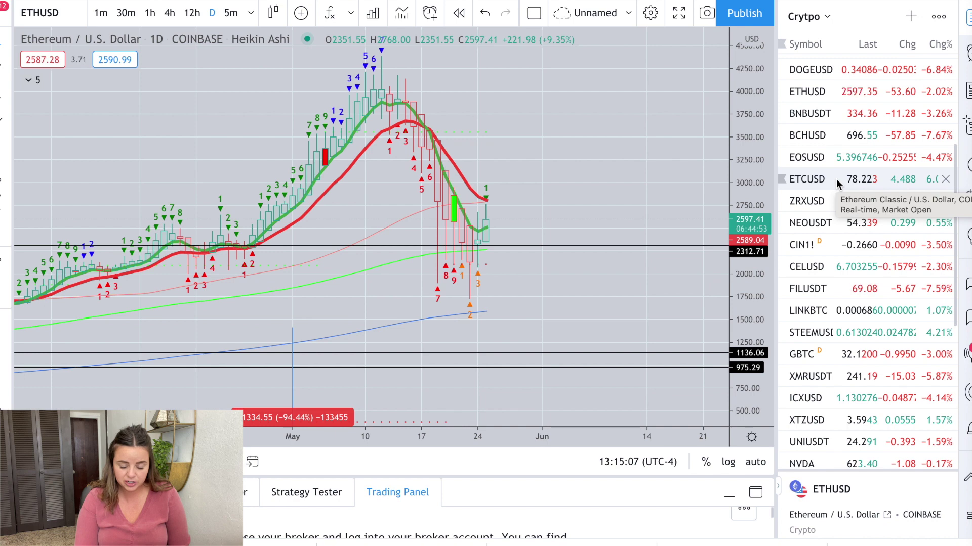
pyautogui.scroll(-12, 836, 183)
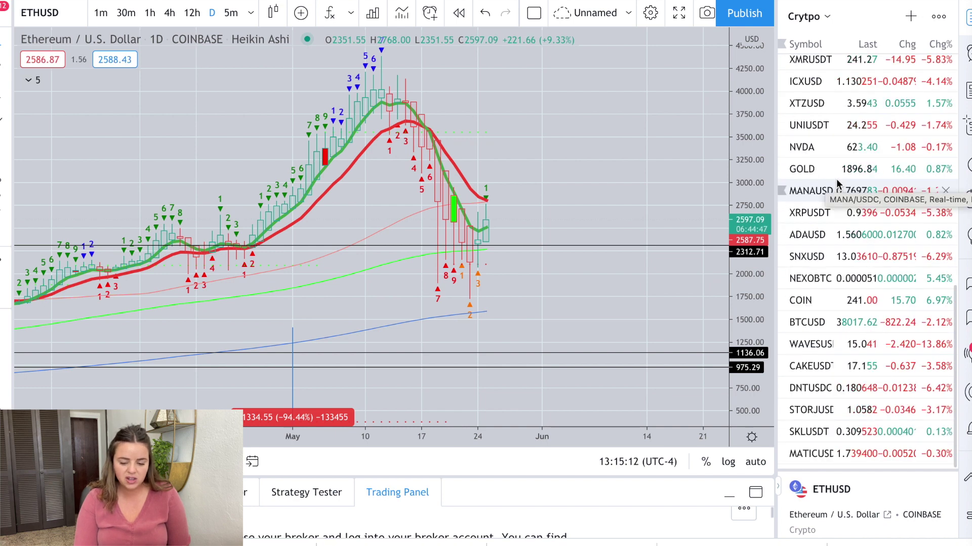
pyautogui.scroll(15, 836, 183)
pyautogui.click(850, 69)
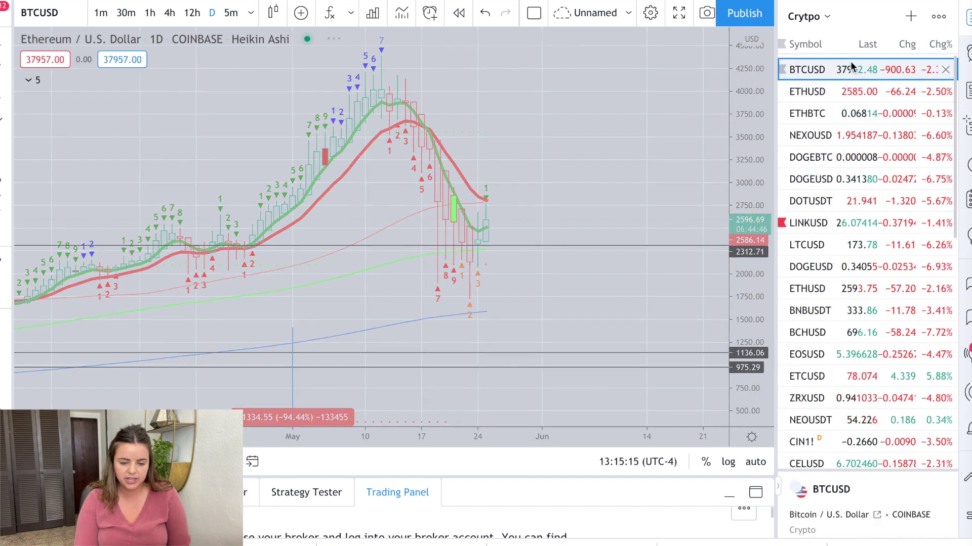